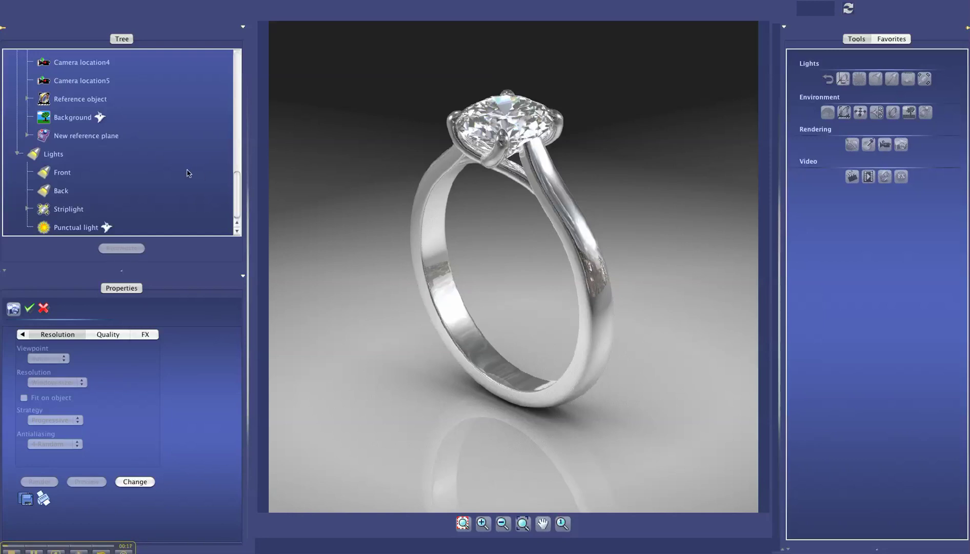
pyautogui.scroll(5, 190, 175)
# Load refmap3.JPG from the Import image folder as the Gradient dome's reflection map.
pyautogui.click(74, 117)
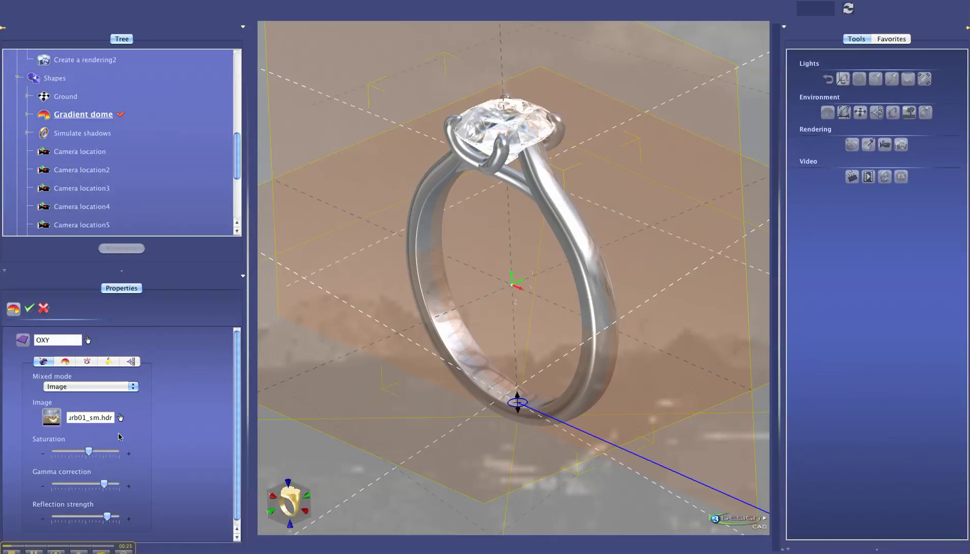
pyautogui.click(120, 418)
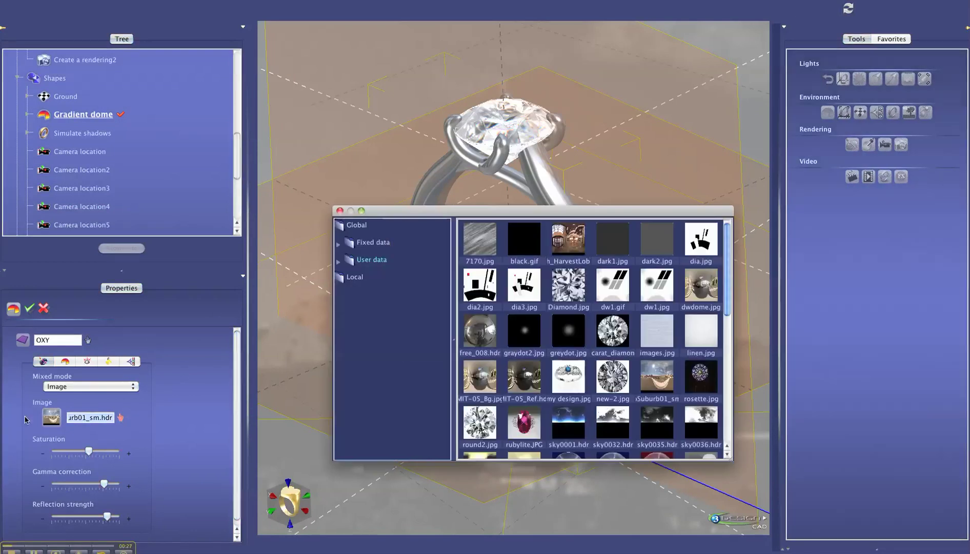
pyautogui.scroll(-3, 560, 311)
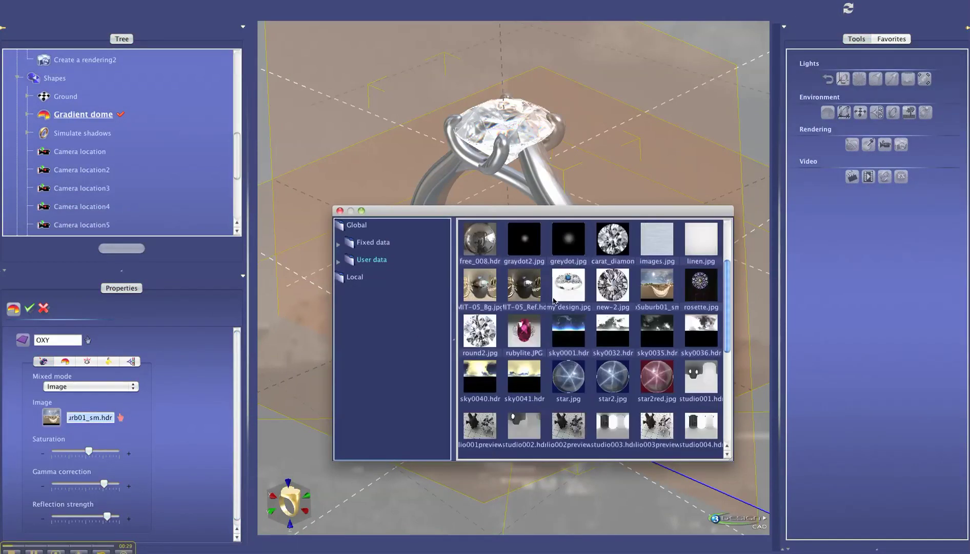
pyautogui.scroll(3, 554, 302)
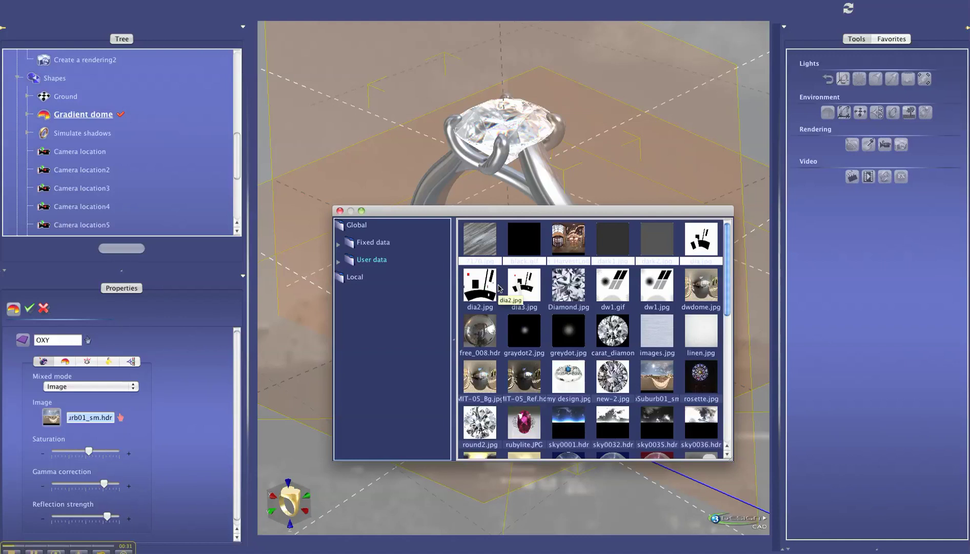
pyautogui.click(339, 261)
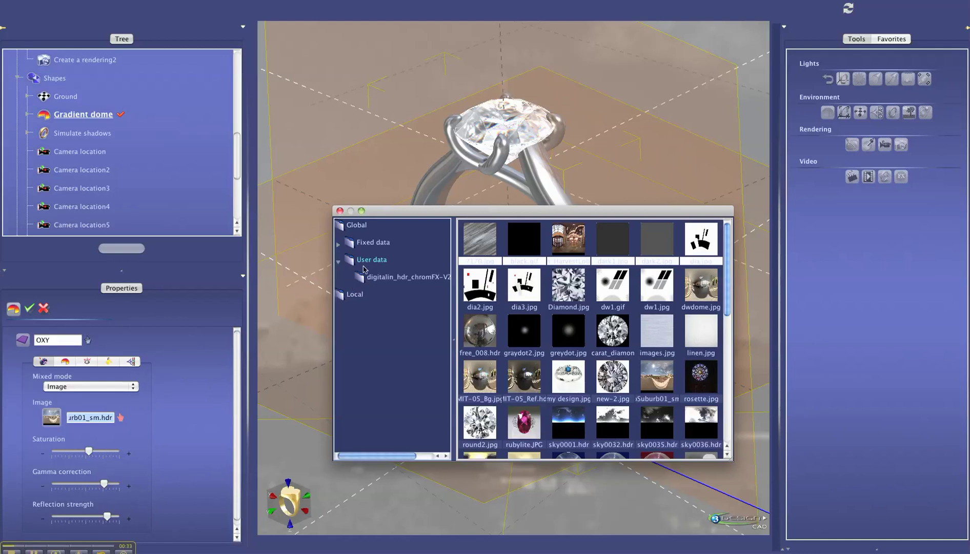
pyautogui.click(381, 277)
pyautogui.scroll(-1, 554, 302)
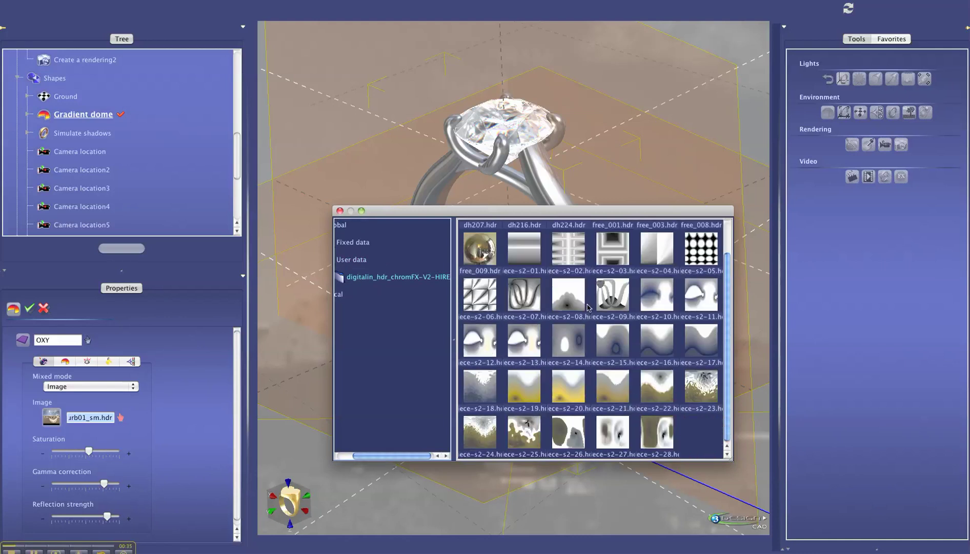
pyautogui.scroll(1, 554, 302)
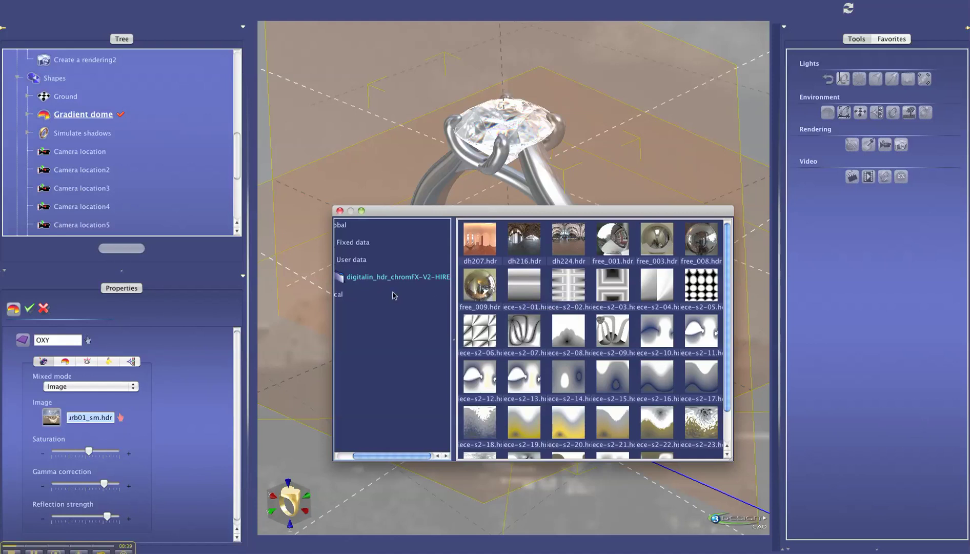
pyautogui.hscroll(-3, 405, 298)
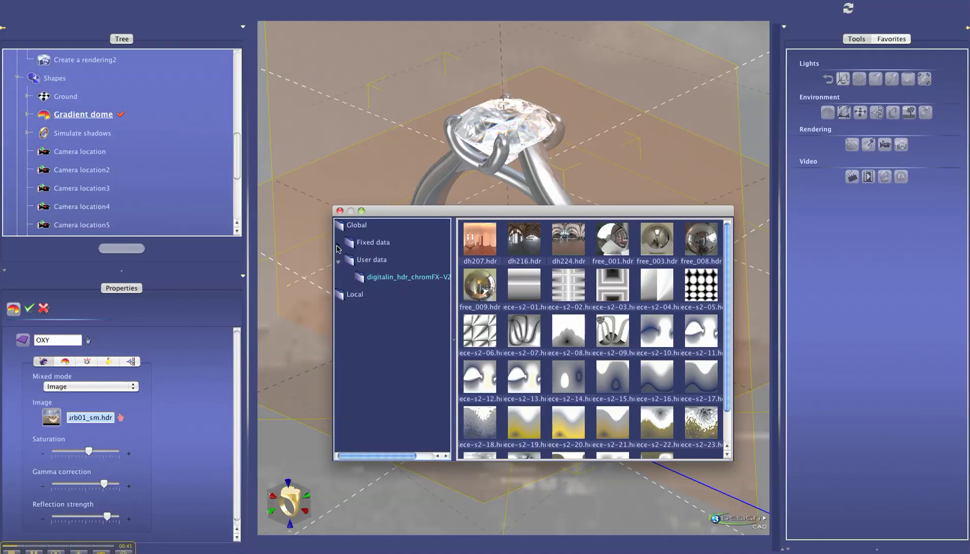
pyautogui.click(339, 244)
pyautogui.scroll(-1, 402, 277)
pyautogui.scroll(-1, 401, 277)
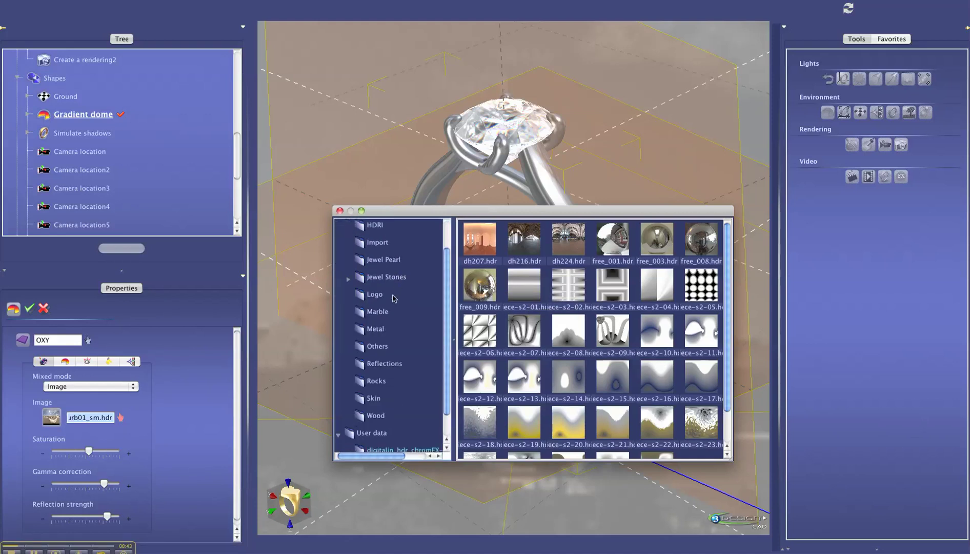
pyautogui.click(376, 334)
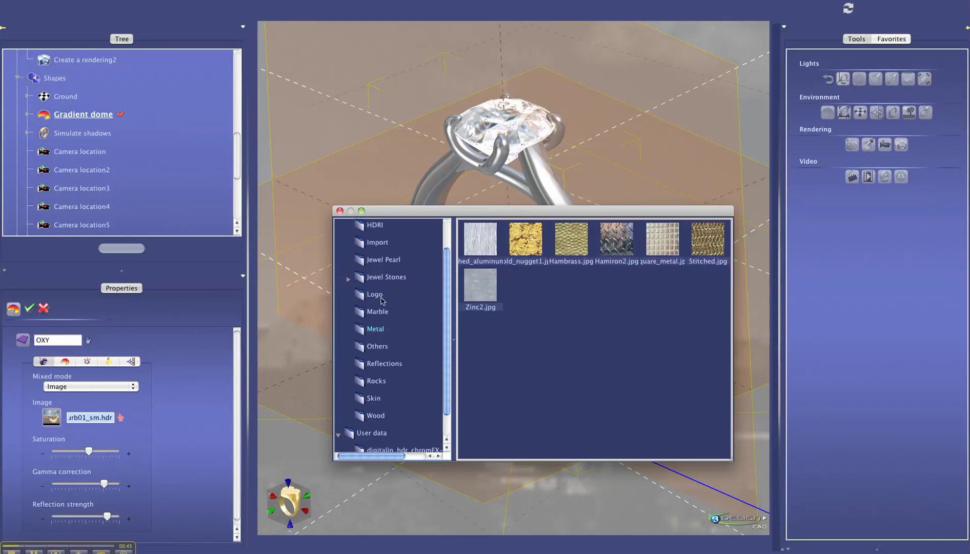
pyautogui.click(378, 242)
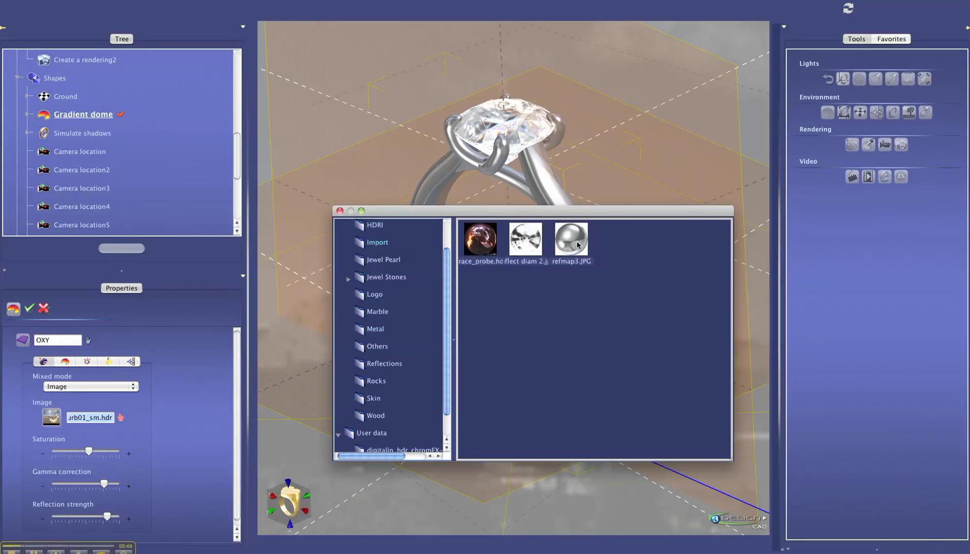
pyautogui.press('Escape')
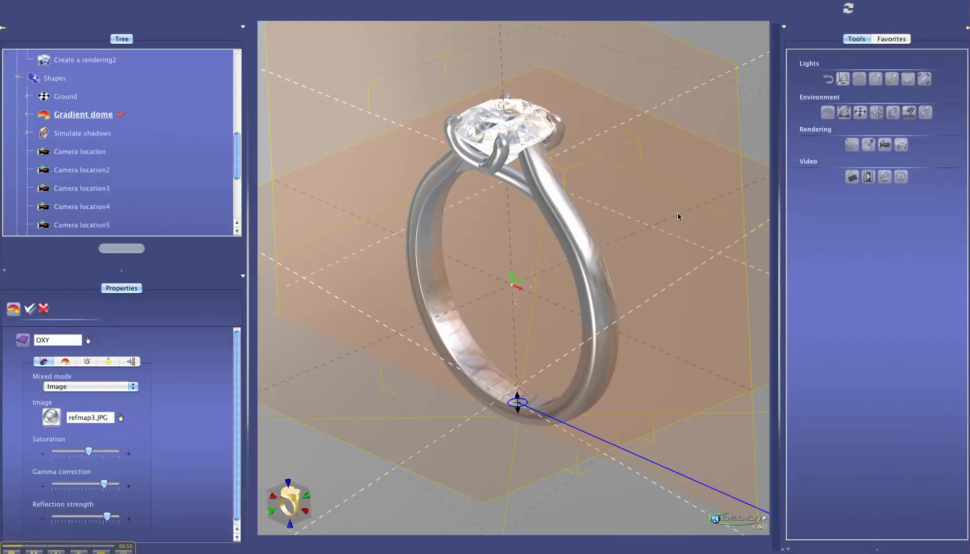
# Validate the Gradient dome edit and start a new rendering of the ring.
pyautogui.press('Return')
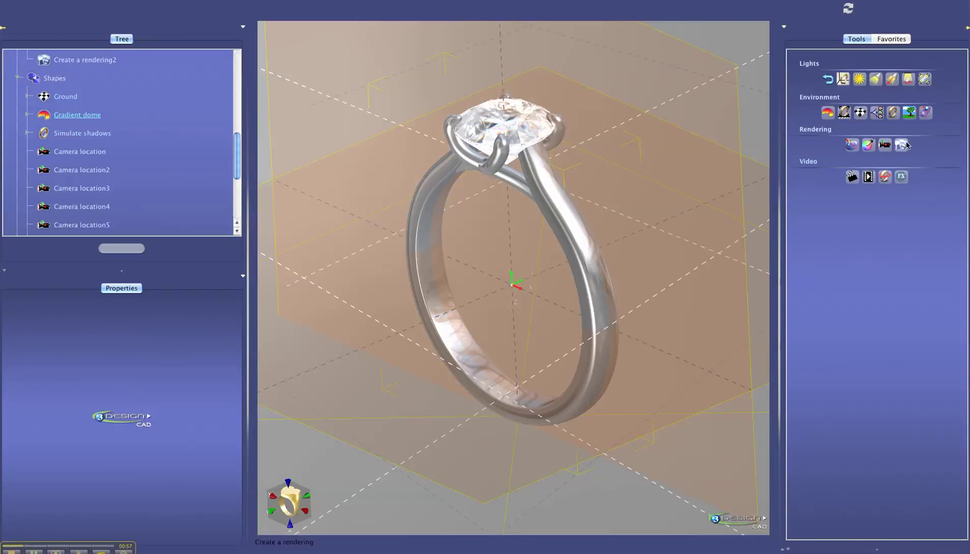
pyautogui.click(902, 144)
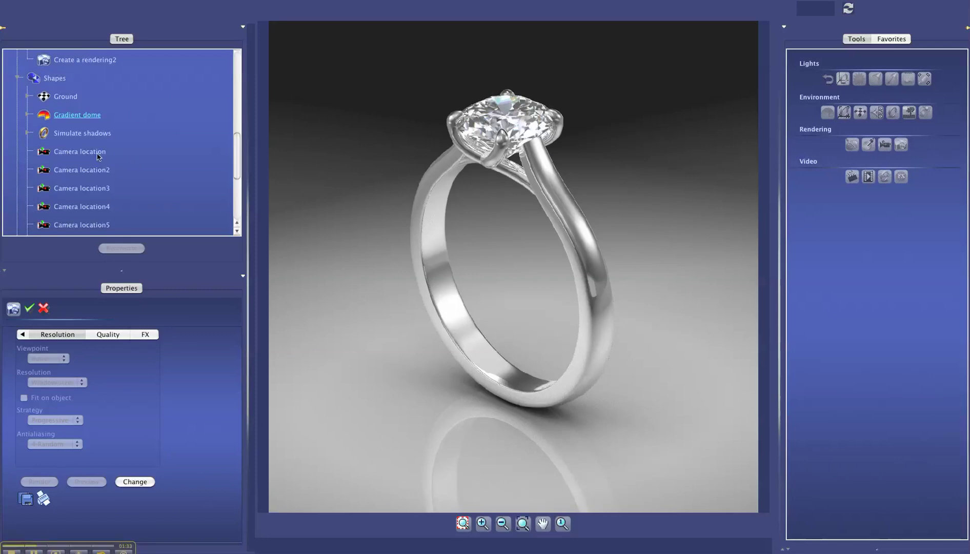
pyautogui.scroll(2, 98, 154)
pyautogui.scroll(-6, 98, 155)
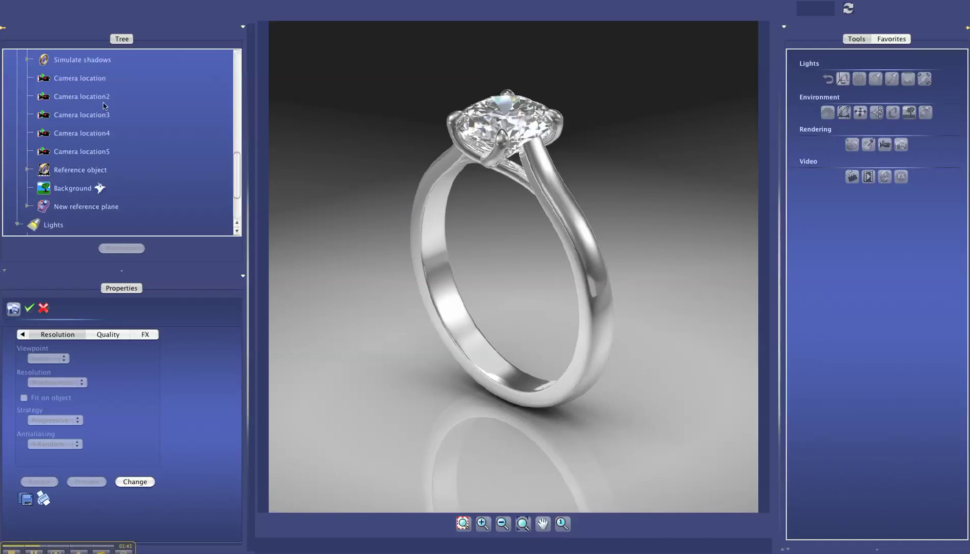
pyautogui.scroll(2, 98, 106)
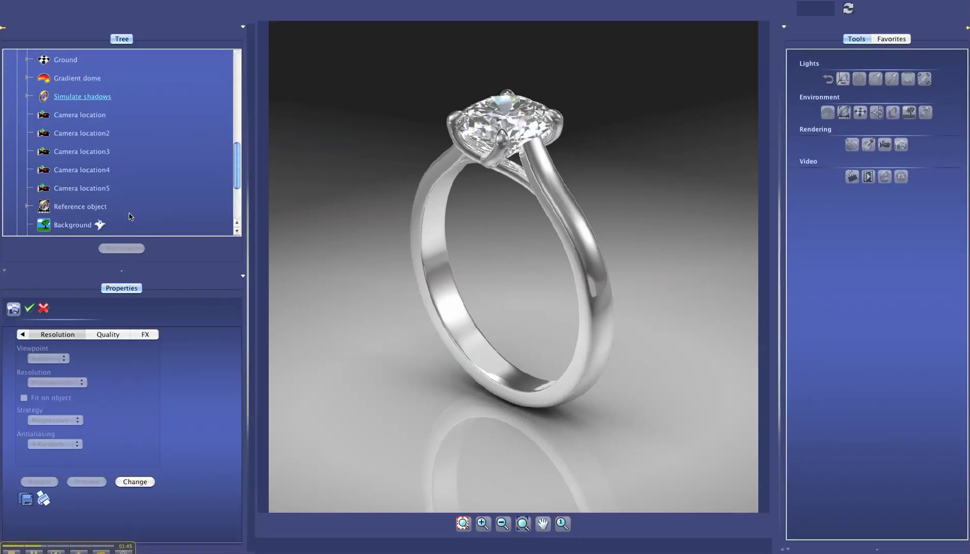
# Set the Simulate shadows intensity slider to its maximum and apply the change.
pyautogui.doubleClick(82, 97)
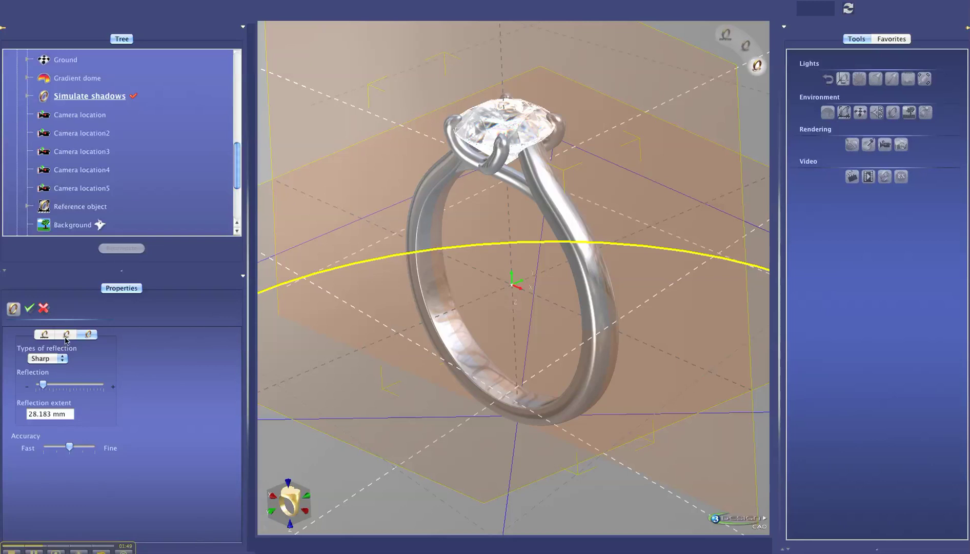
pyautogui.click(66, 335)
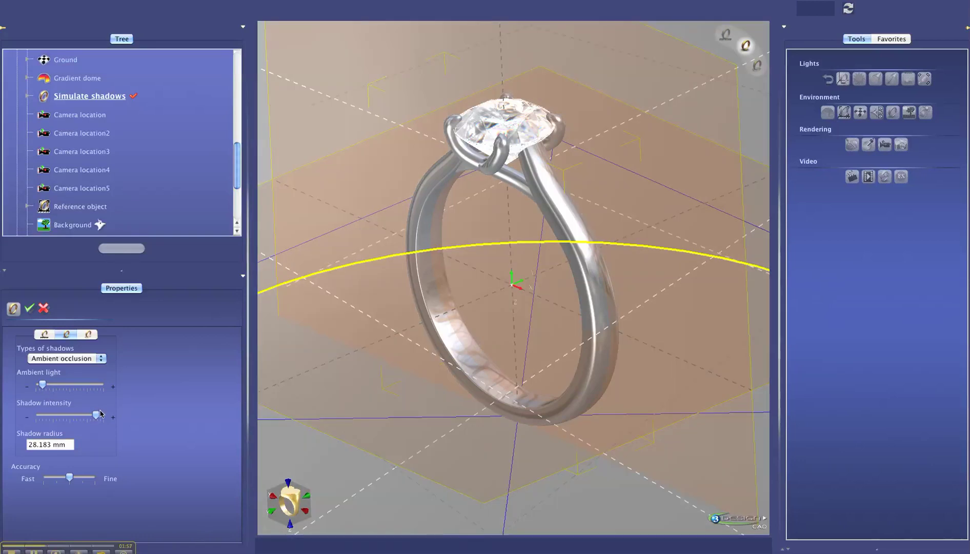
pyautogui.moveTo(96, 415); pyautogui.dragTo(105, 415)
pyautogui.click(29, 308)
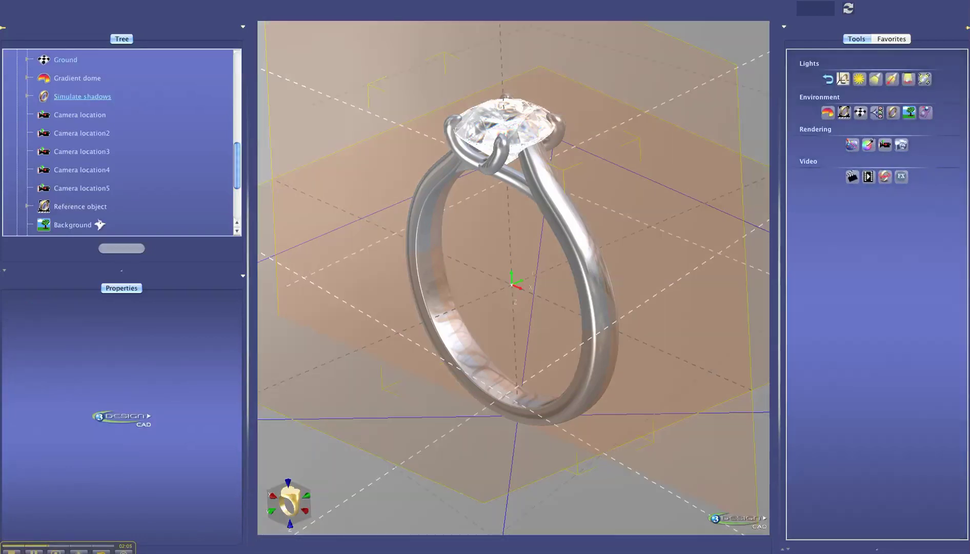
# Render the ring with maximum shadow intensity, then close the rendering.
pyautogui.click(901, 145)
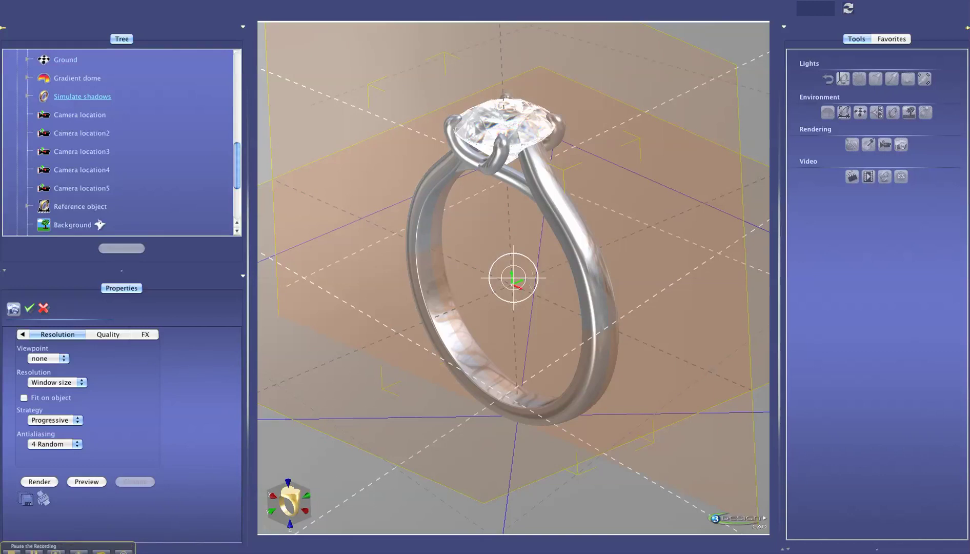
pyautogui.click(38, 482)
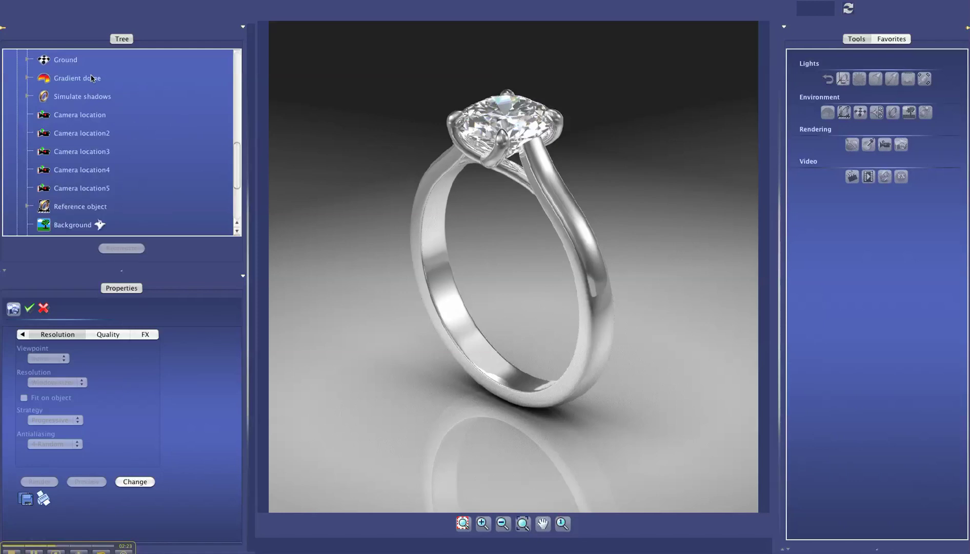
pyautogui.click(44, 309)
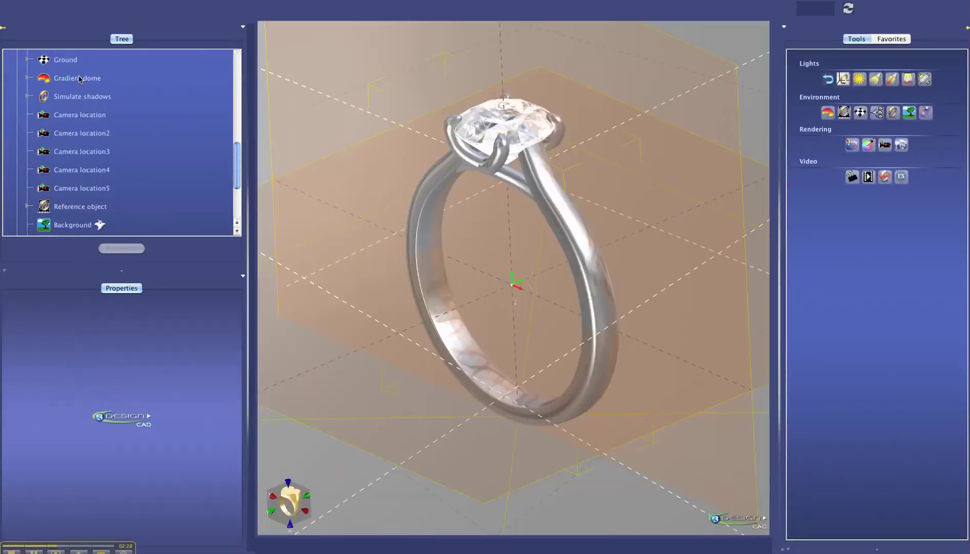
# Set the Gradient dome image to suburb01_sm.hdr from the digitalin_hdr_chromFX folder.
pyautogui.doubleClick(80, 78)
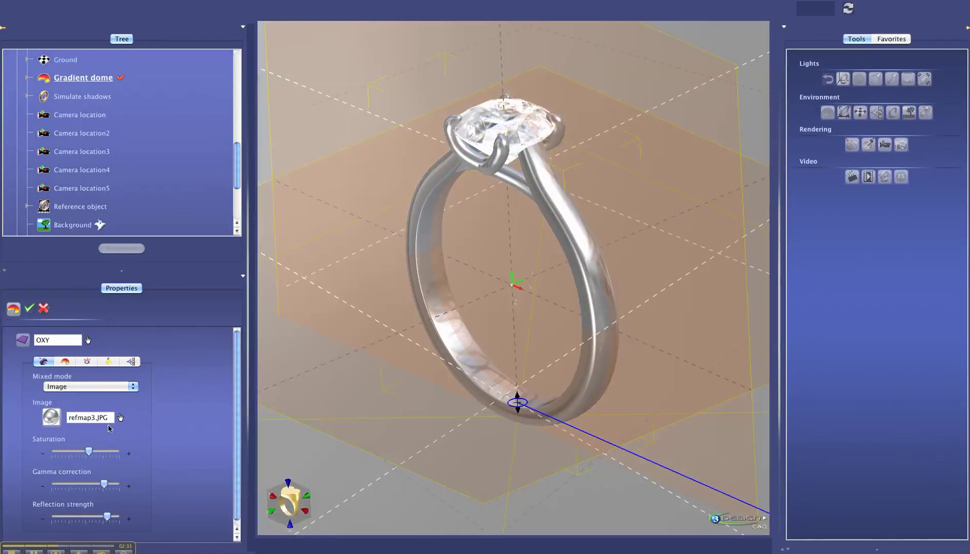
pyautogui.scroll(-1, 161, 422)
pyautogui.scroll(1, 160, 422)
pyautogui.click(121, 418)
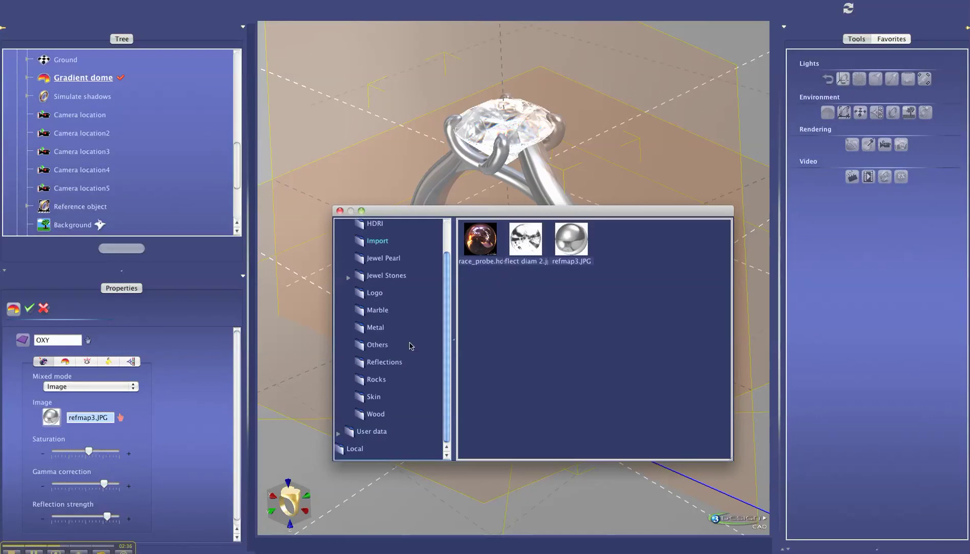
pyautogui.scroll(2, 404, 269)
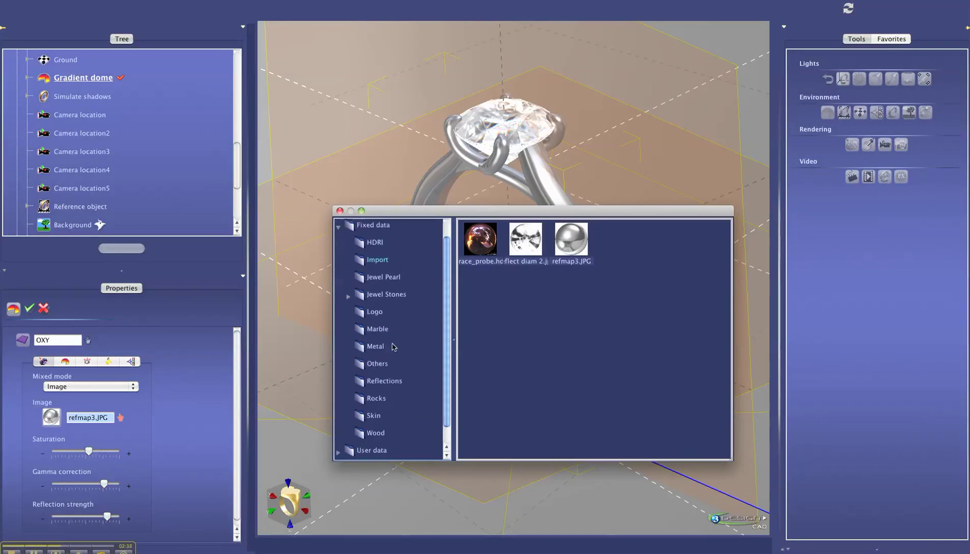
pyautogui.scroll(-2, 387, 342)
pyautogui.click(340, 432)
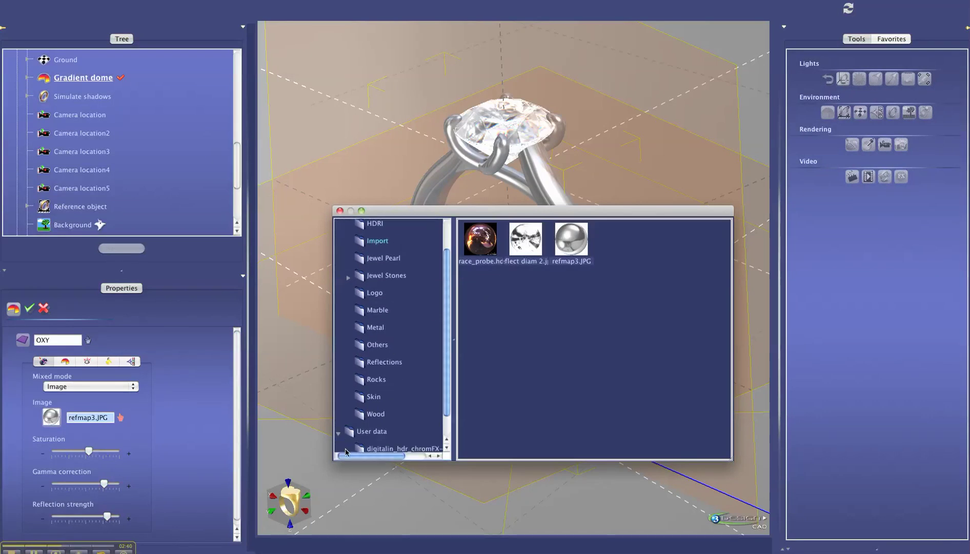
pyautogui.click(378, 447)
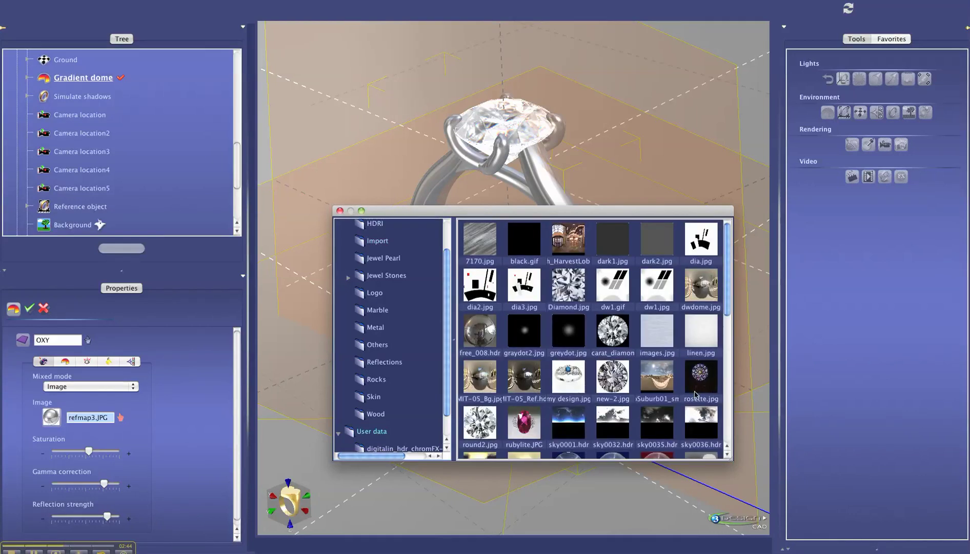
pyautogui.doubleClick(656, 378)
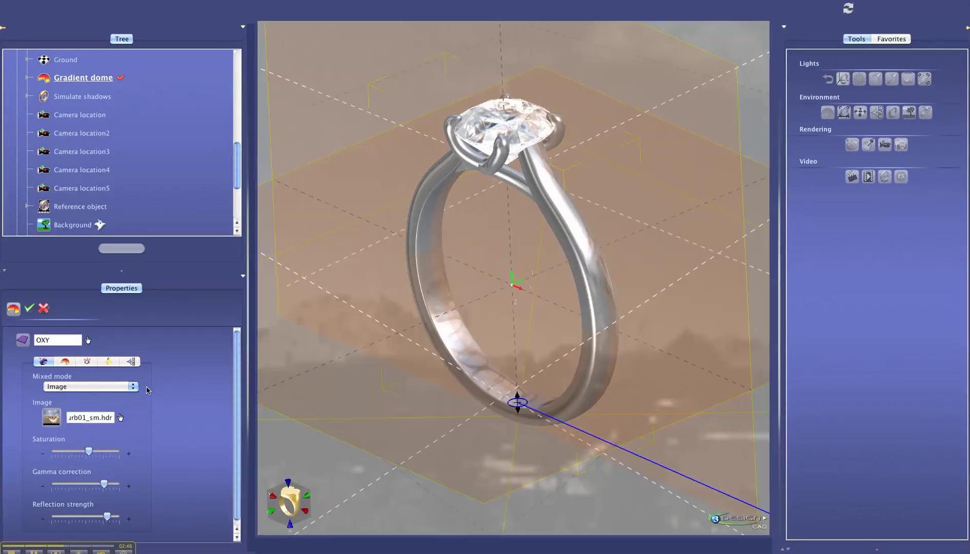
# Switch the dome to Panorama projection with a 90° starting angle.
pyautogui.click(63, 362)
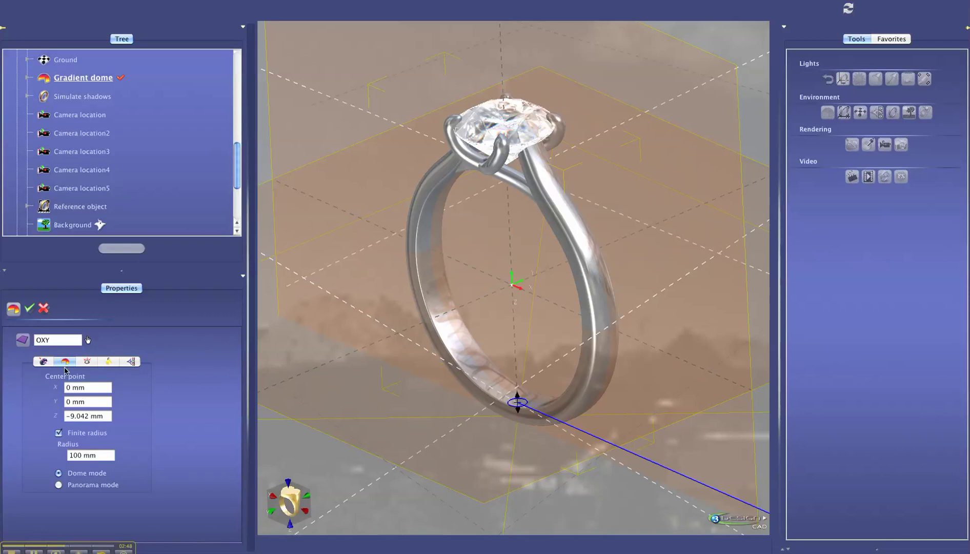
pyautogui.click(60, 485)
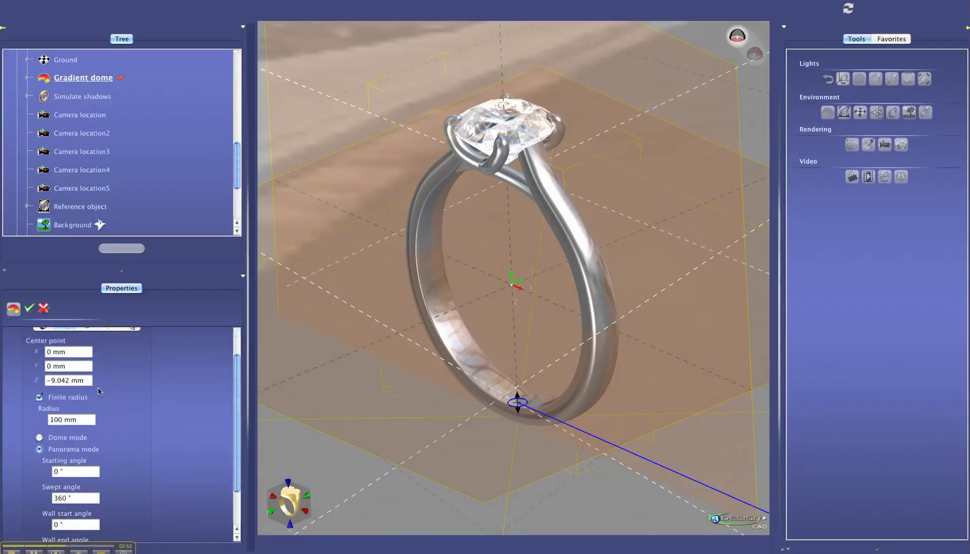
pyautogui.scroll(-3, 79, 442)
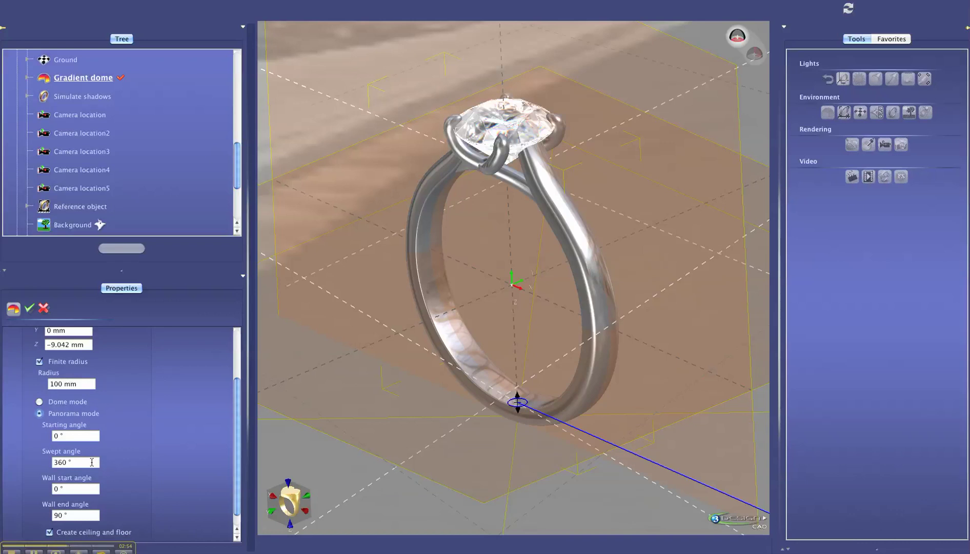
pyautogui.scroll(-1, 92, 462)
pyautogui.doubleClick(85, 432)
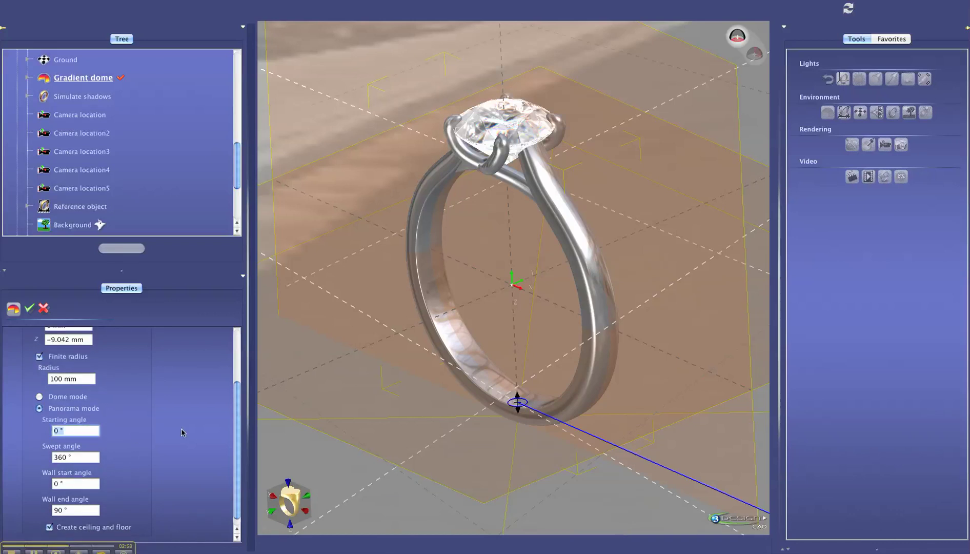
pyautogui.scroll(-5, 642, 284)
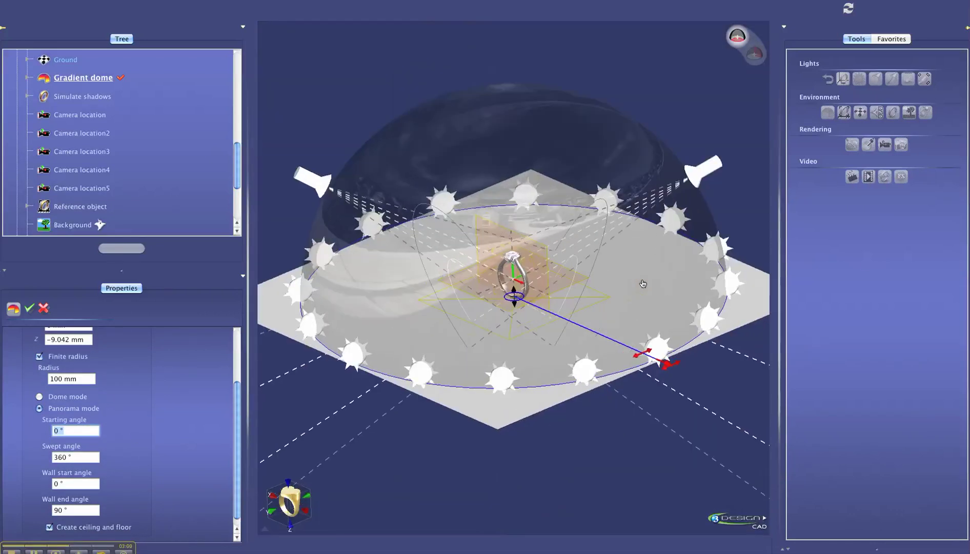
pyautogui.scroll(4, 642, 284)
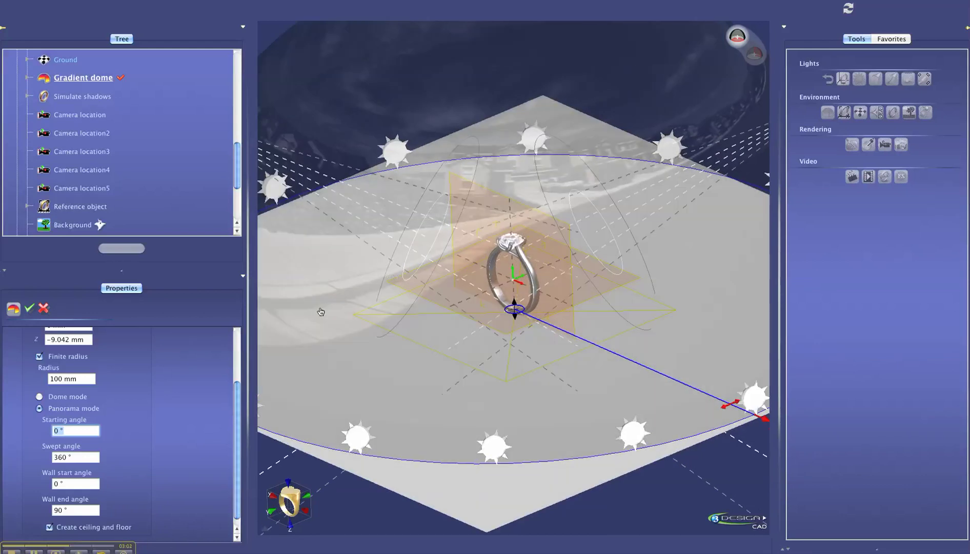
pyautogui.scroll(-3, 333, 266)
pyautogui.moveTo(353, 263)
pyautogui.mouseDown(button='middle')
pyautogui.moveTo(488, 278)
pyautogui.moveTo(462, 332)
pyautogui.mouseUp(button='middle')
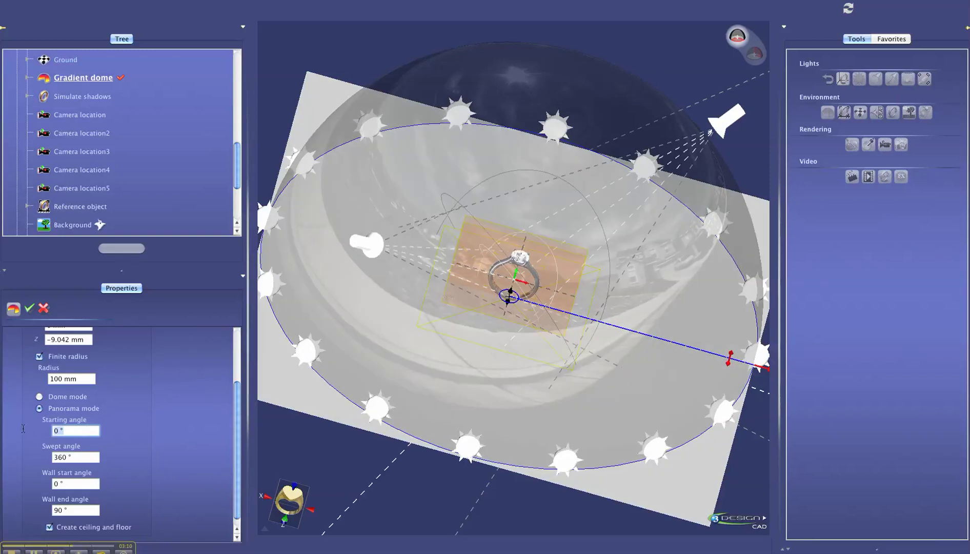
pyautogui.write('90')
pyautogui.press('Tab')
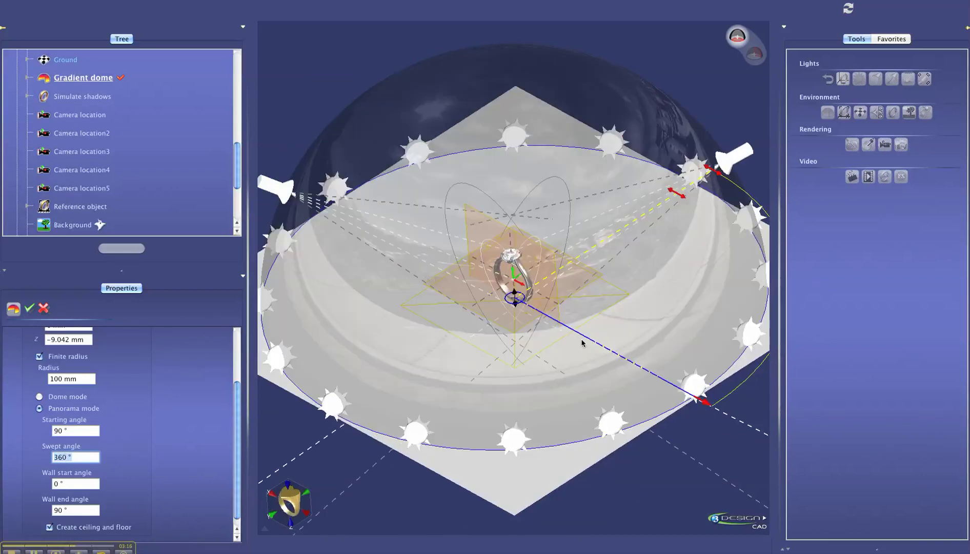
pyautogui.scroll(8, 698, 345)
pyautogui.moveTo(507, 288); pyautogui.dragTo(353, 390, button='middle')
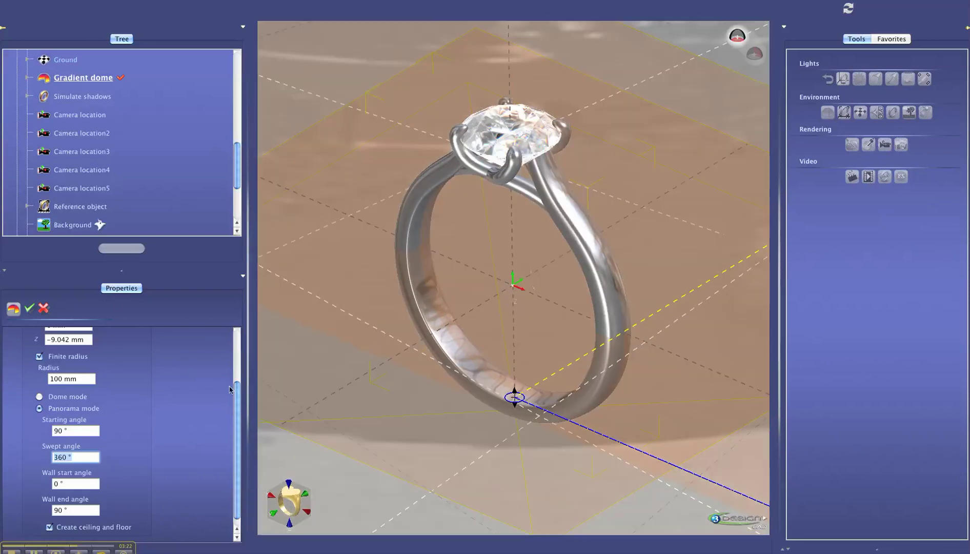
pyautogui.moveTo(239, 394); pyautogui.dragTo(238, 403)
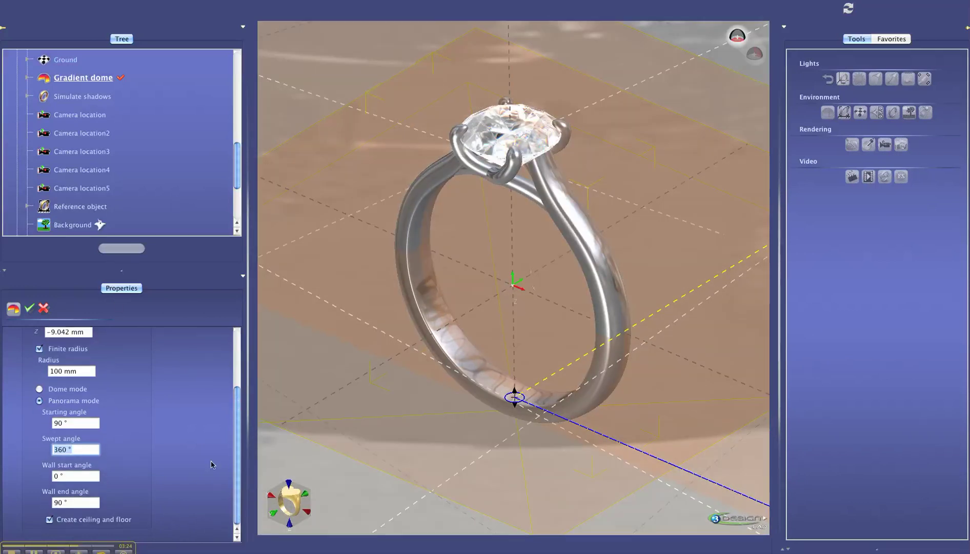
# Apply the panorama dome, render the ring, and return to the modelling viewport.
pyautogui.click(29, 308)
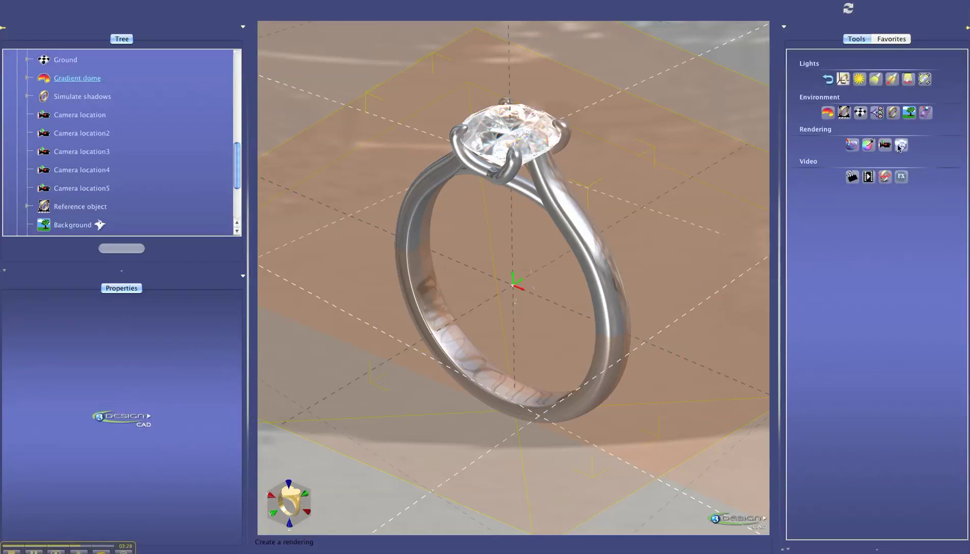
pyautogui.click(901, 146)
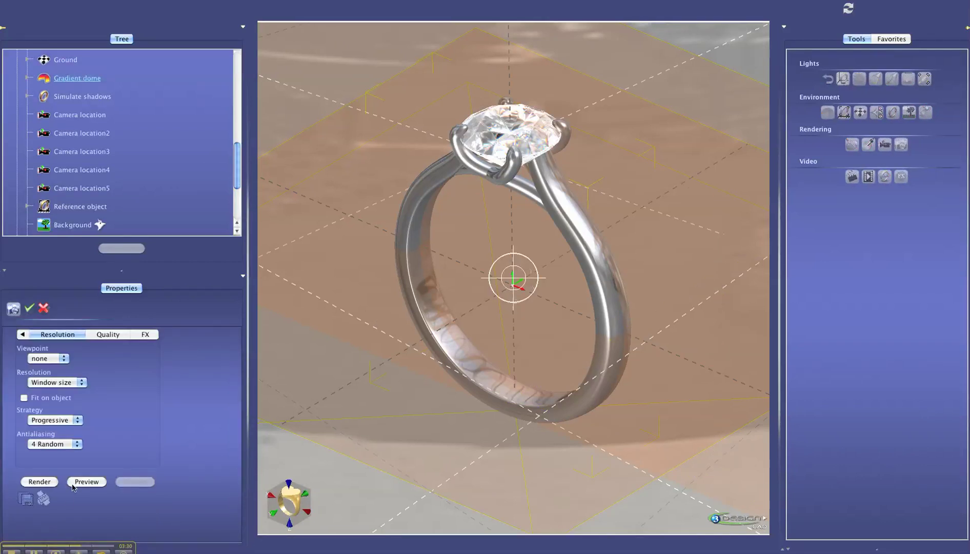
pyautogui.click(39, 481)
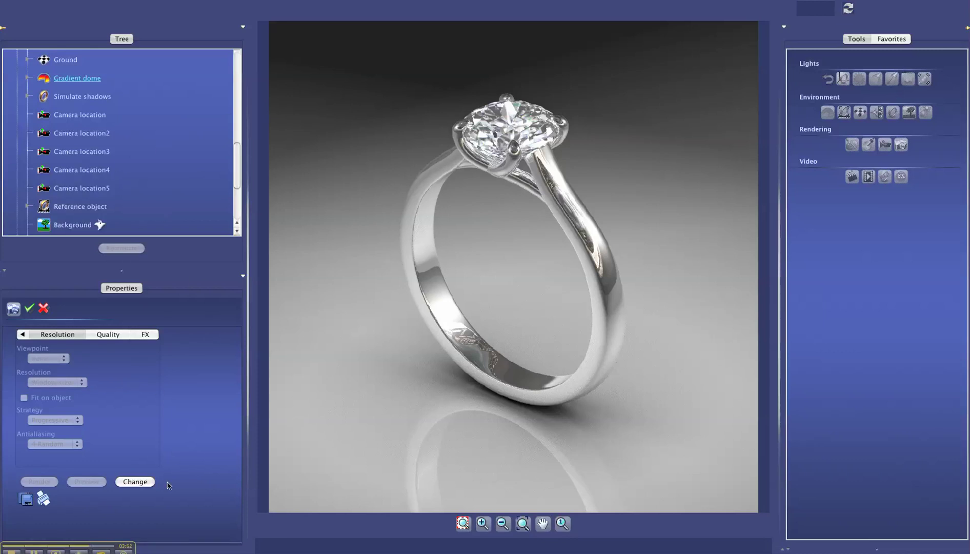
pyautogui.click(135, 482)
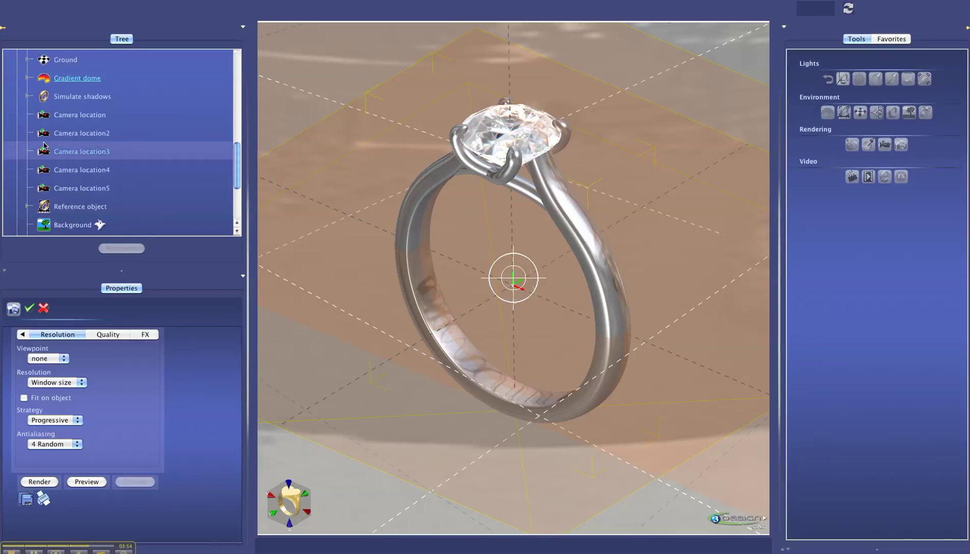
pyautogui.scroll(1, 95, 123)
pyautogui.scroll(3, 95, 123)
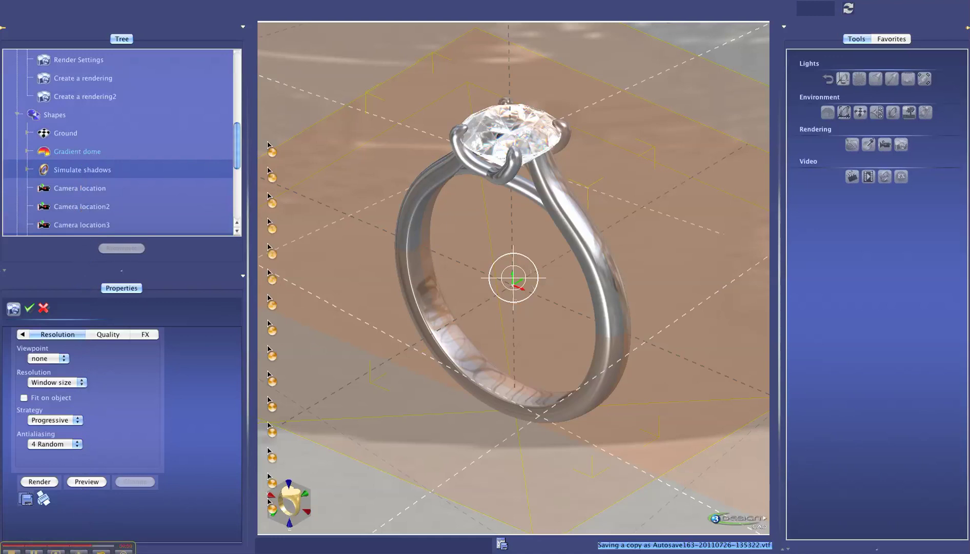
# Pick free_008.hdr as the Gradient dome's image.
pyautogui.doubleClick(82, 151)
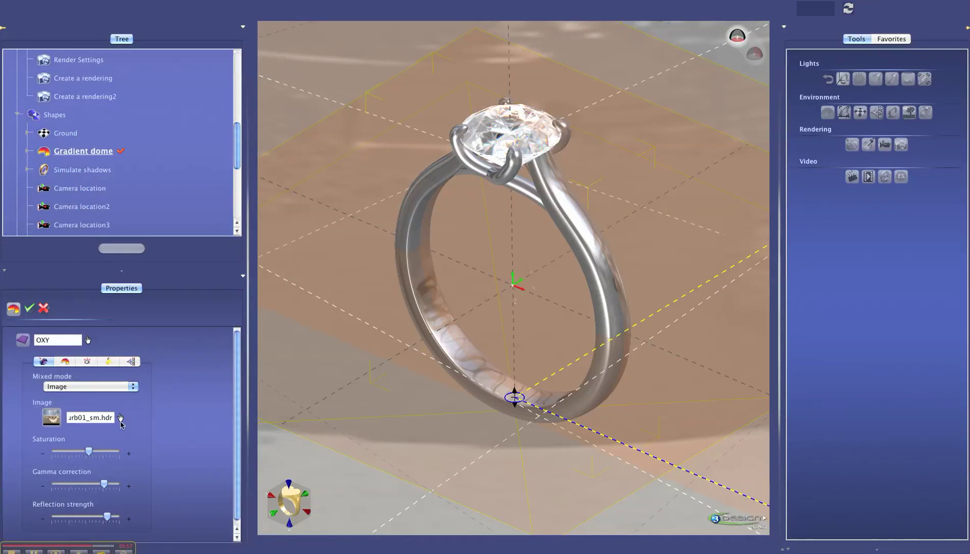
pyautogui.click(121, 419)
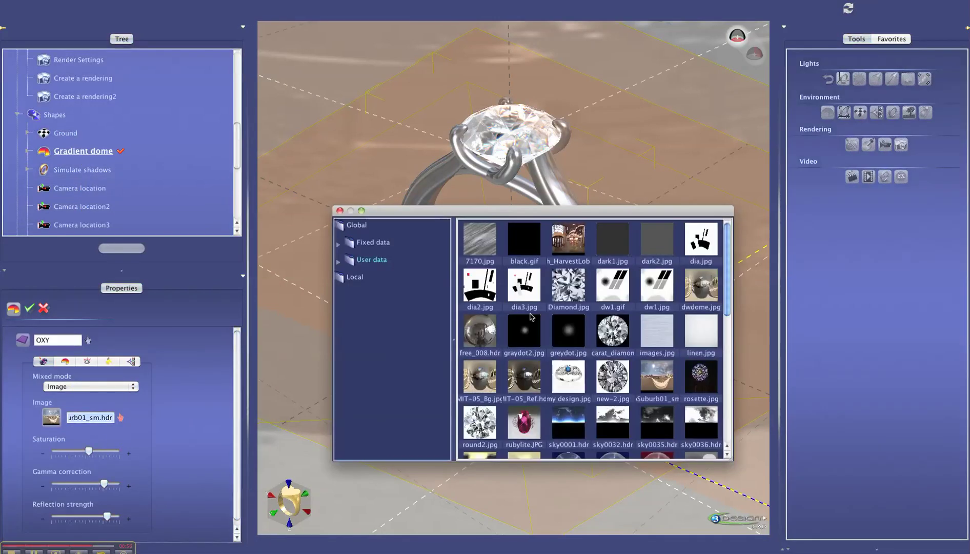
pyautogui.doubleClick(480, 336)
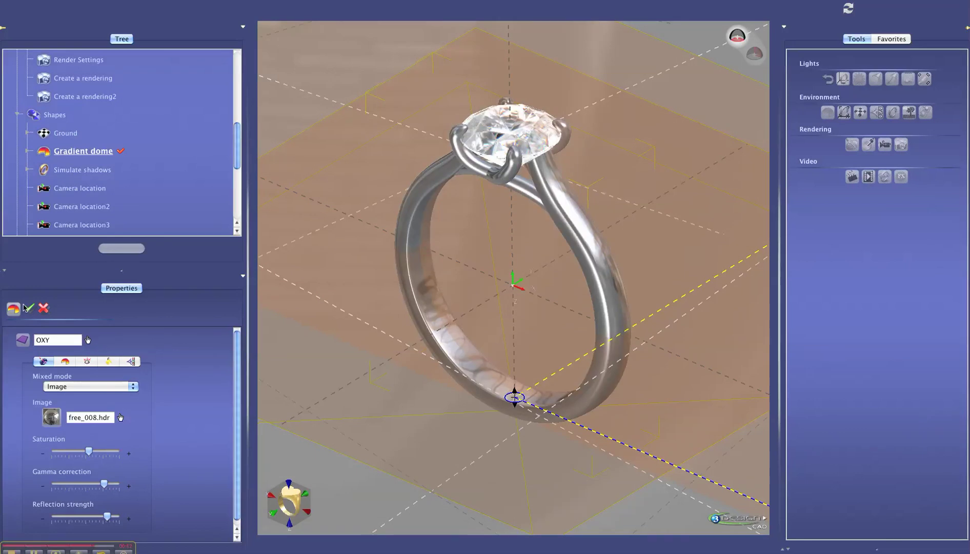
# Apply the free_008.hdr dome and start a progressive render of the ring.
pyautogui.click(29, 309)
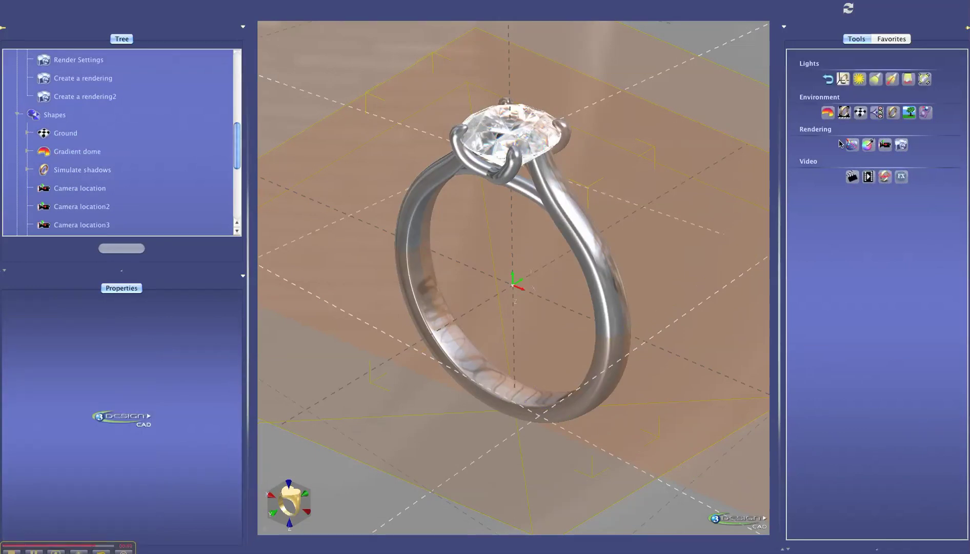
pyautogui.click(901, 145)
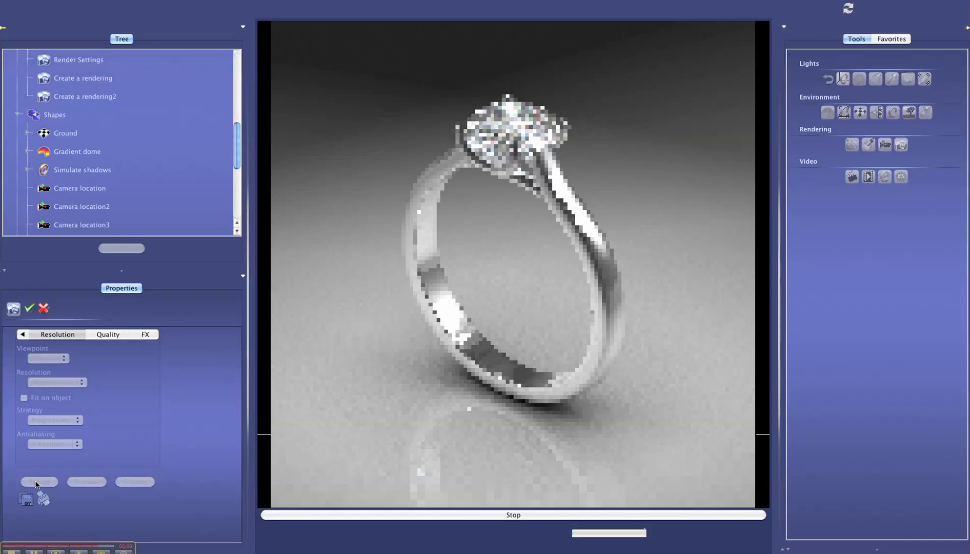
pyautogui.click(36, 483)
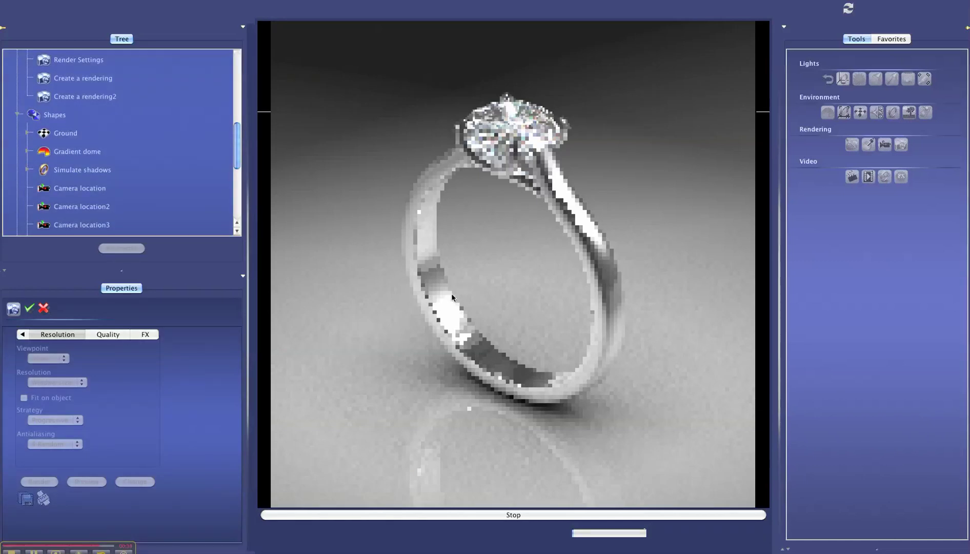